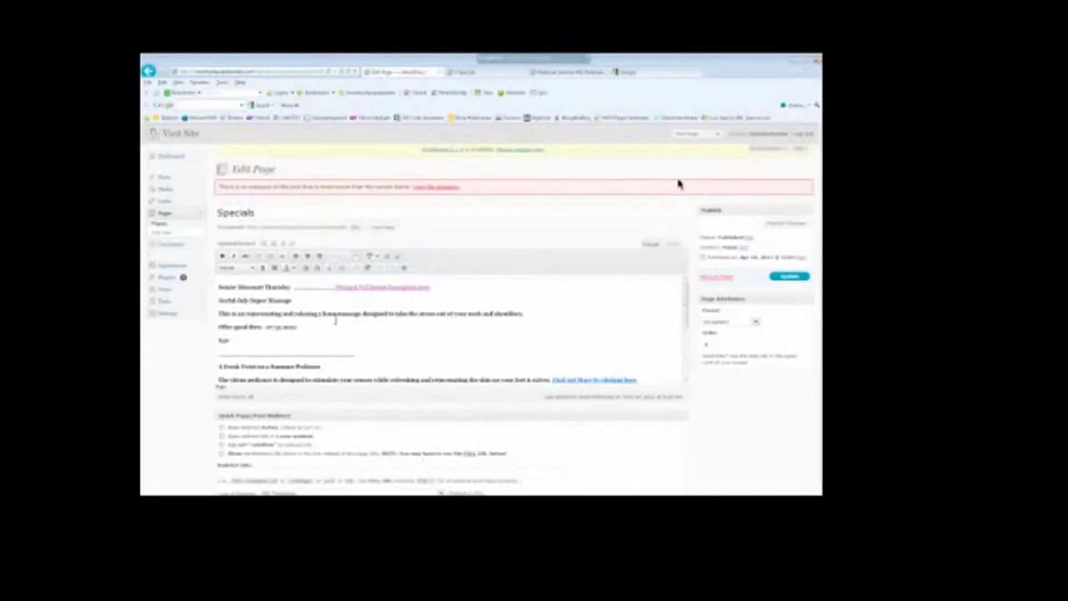
Review the July specials in the Specials page editor, from the massage offer through to the last listing.
click(220, 300)
scroll(252, 312, down, 5)
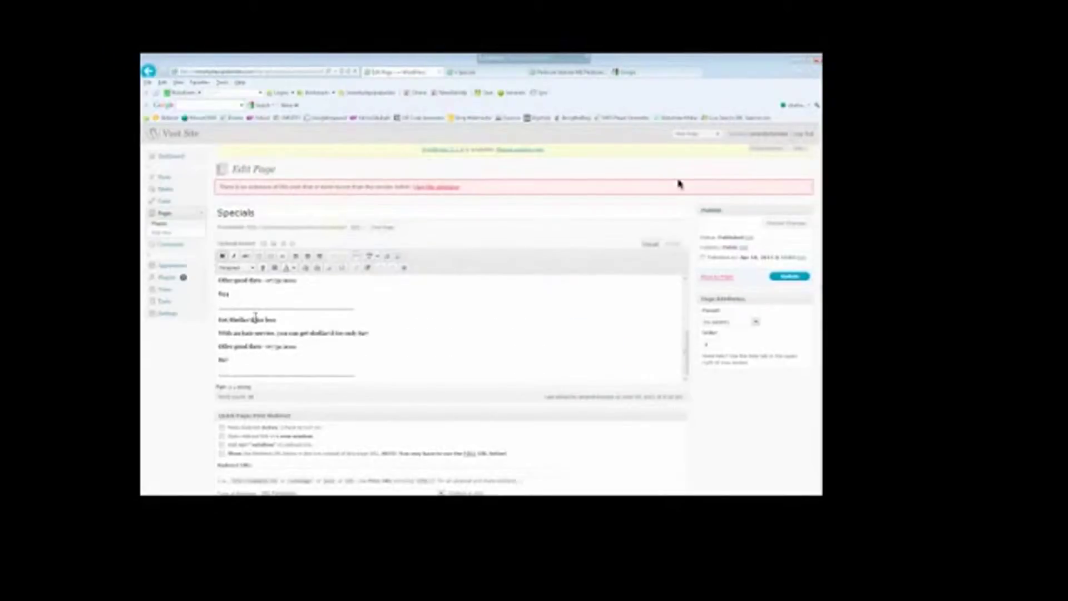
scroll(264, 336, up, 3)
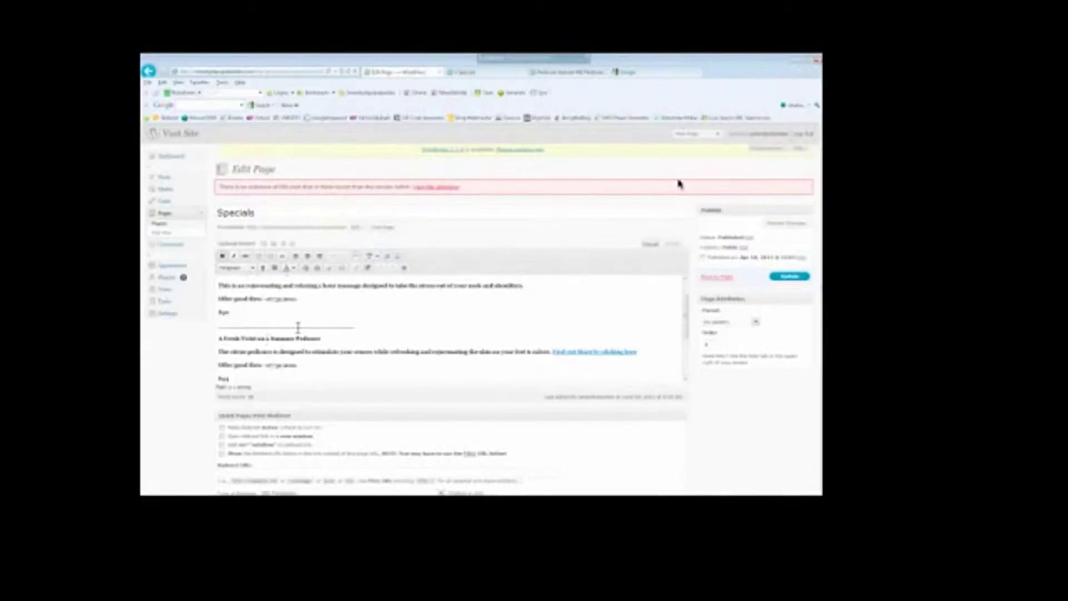
scroll(303, 305, up, 1)
drag(297, 301, 220, 303)
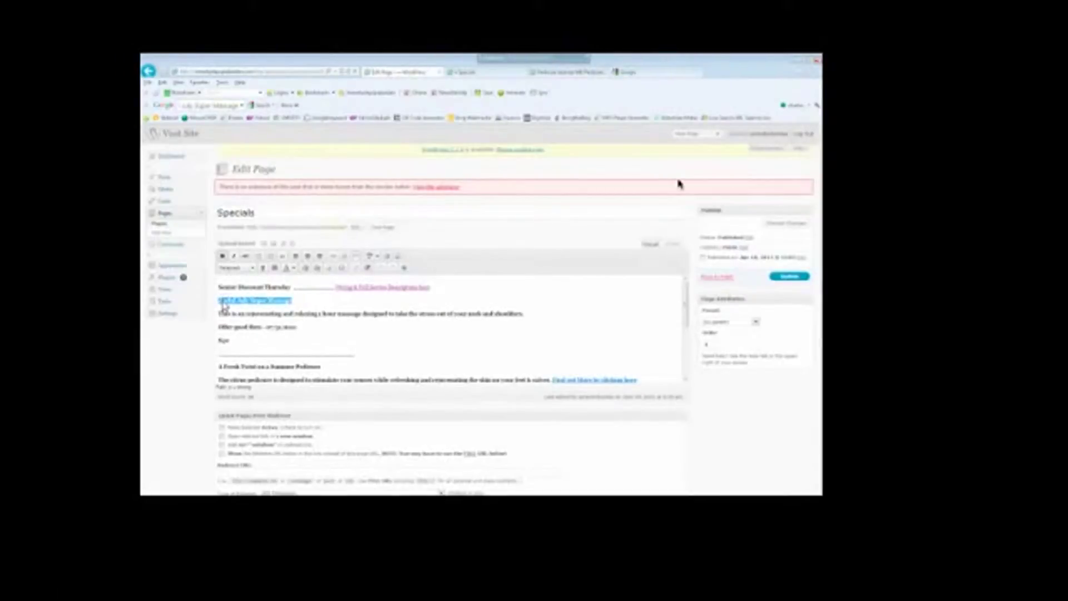
click(254, 316)
scroll(254, 315, down, 1)
scroll(254, 315, down, 2)
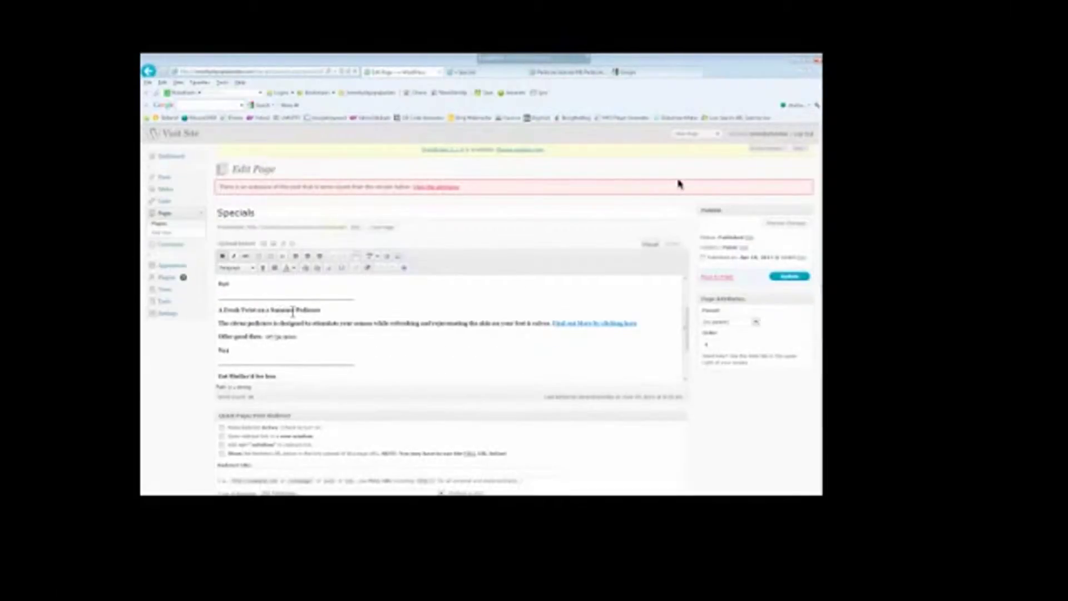
scroll(274, 330, down, 2)
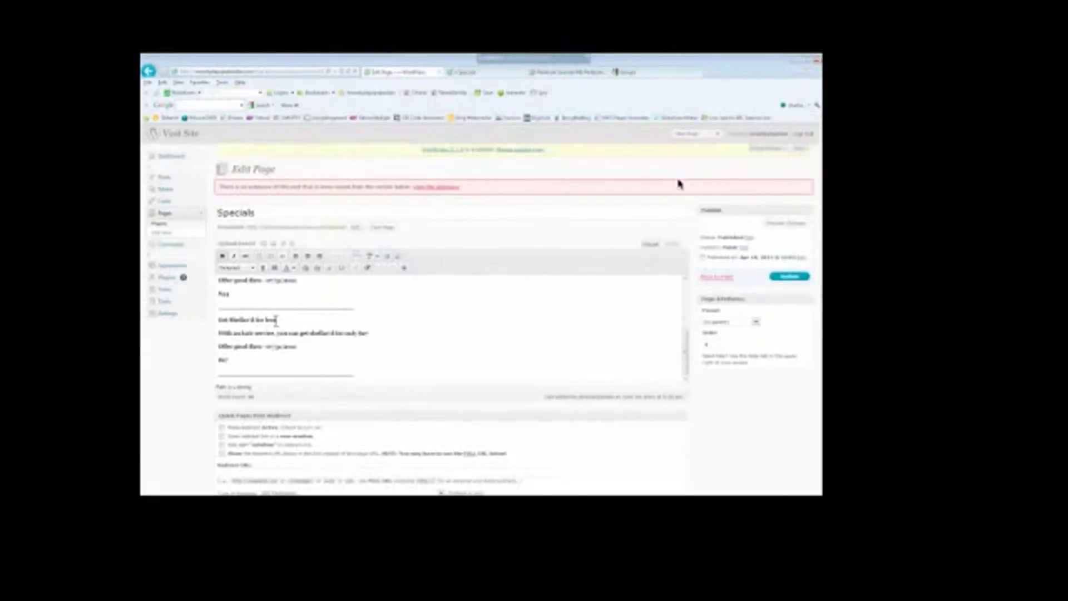
Try overwriting the "Get Shellac'd for less" heading with new text and undo the replacement.
drag(276, 320, 218, 321)
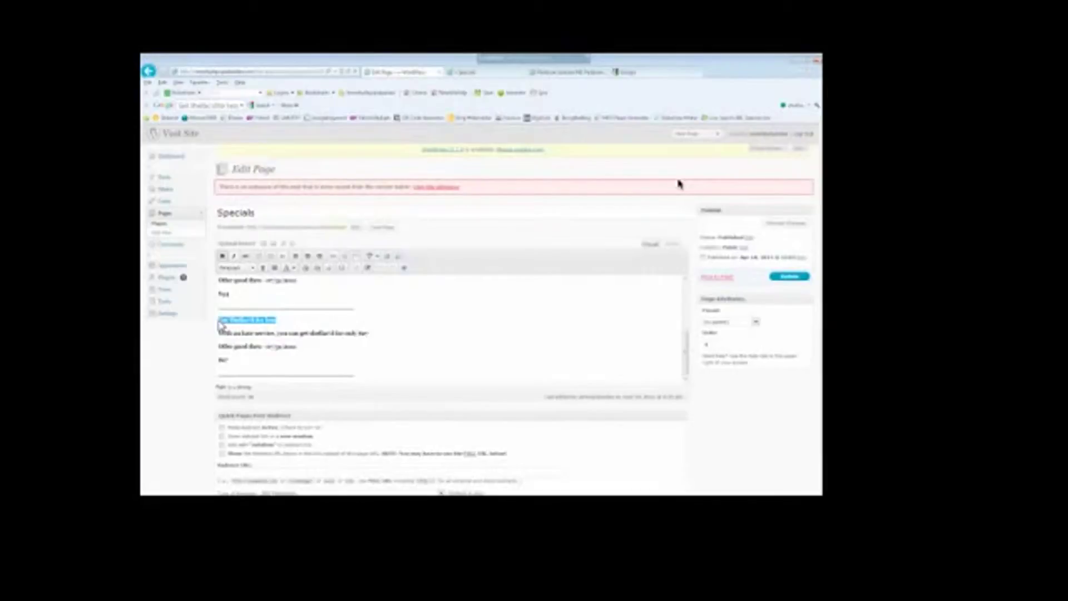
click(233, 322)
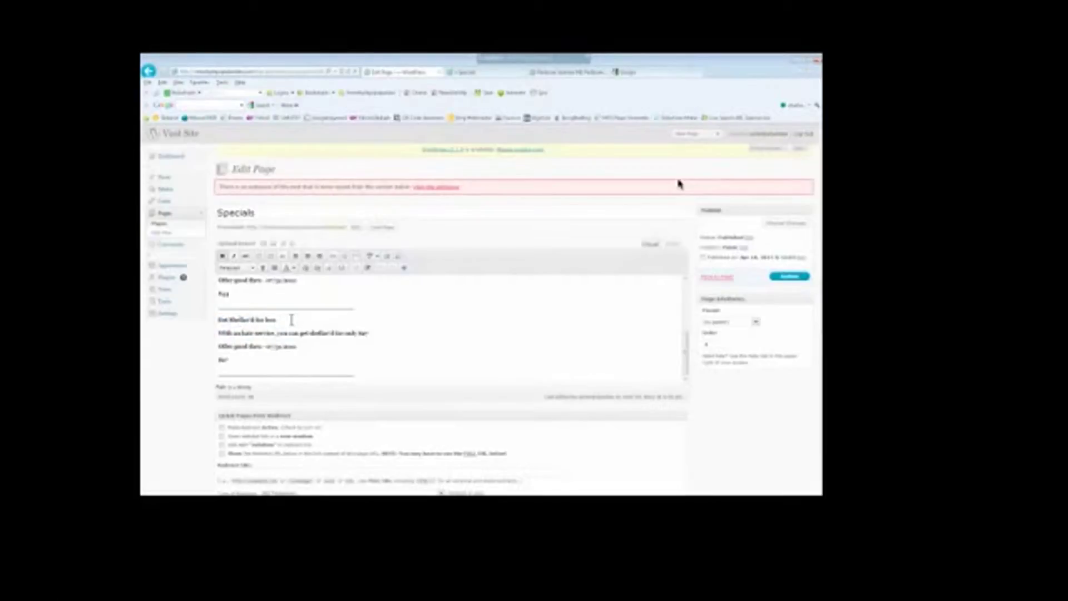
drag(291, 319, 220, 320)
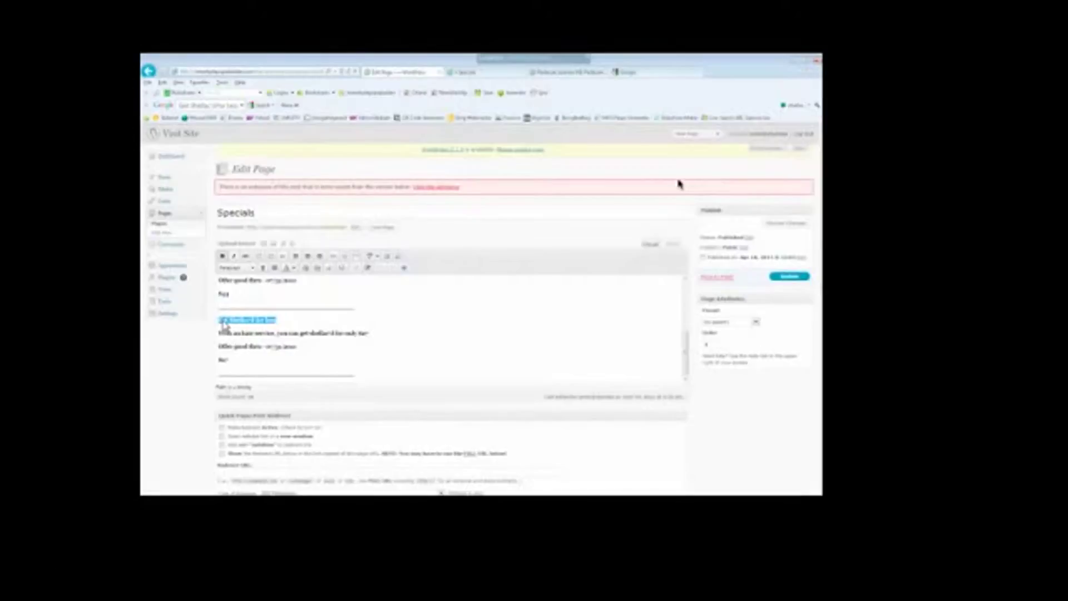
text(FEBRUARY)
key(BackSpace)
key(BackSpace)
key(BackSpace)
key(BackSpace)
key(BackSpace)
key(BackSpace)
key(BackSpace)
key(BackSpace)
key(BackSpace)
key(BackSpace)
key(ctrl+z)
click(252, 331)
Copy the "Get Shellac'd for less" special with its divider line, try pasting it below the last divider, and undo the paste.
scroll(251, 349, down, 2)
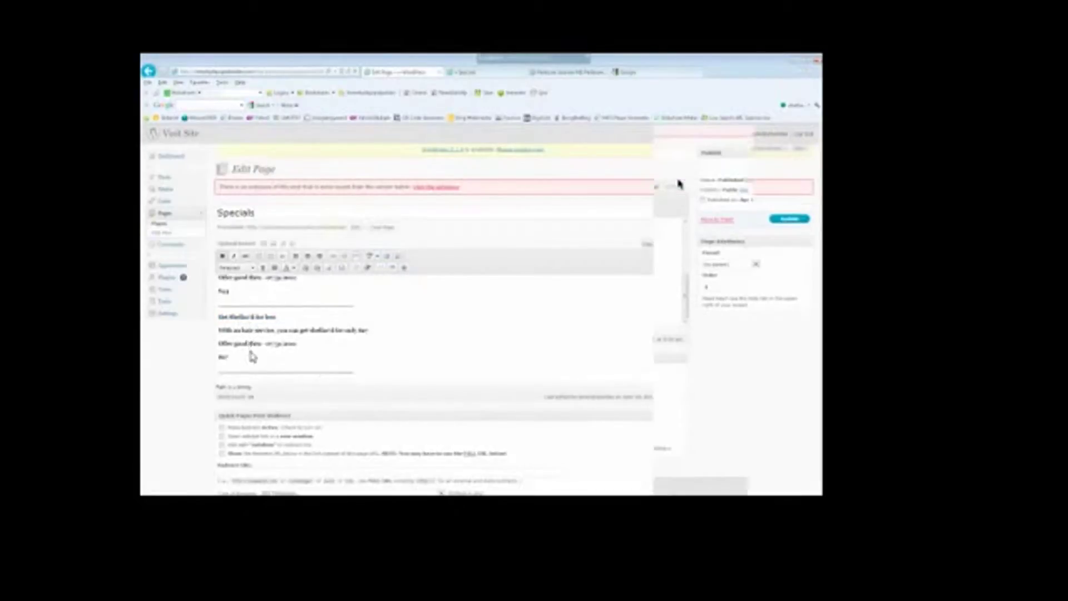
drag(357, 315, 219, 262)
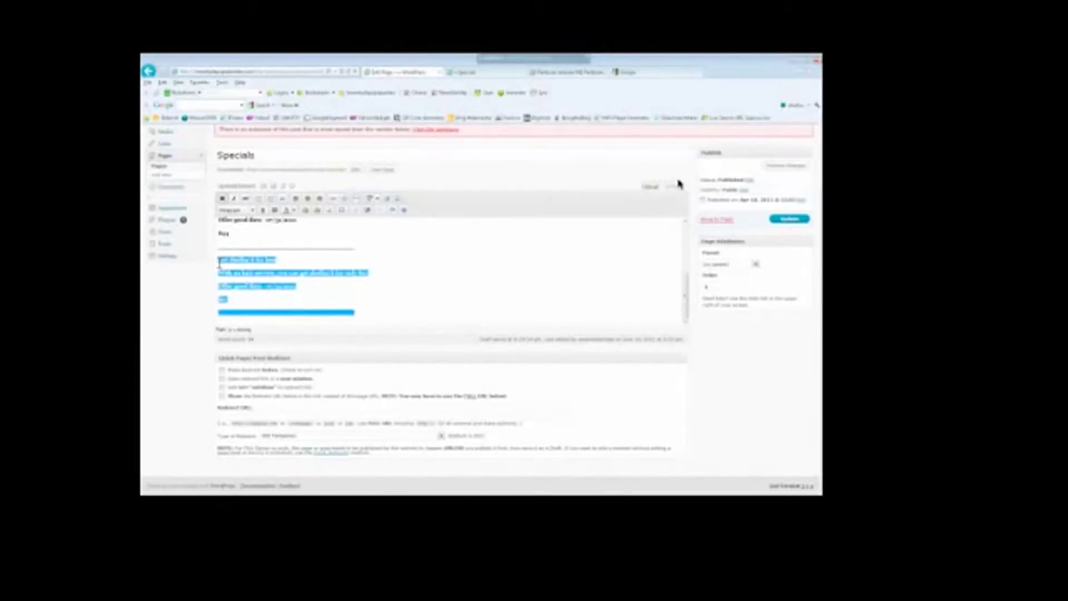
right_click(230, 264)
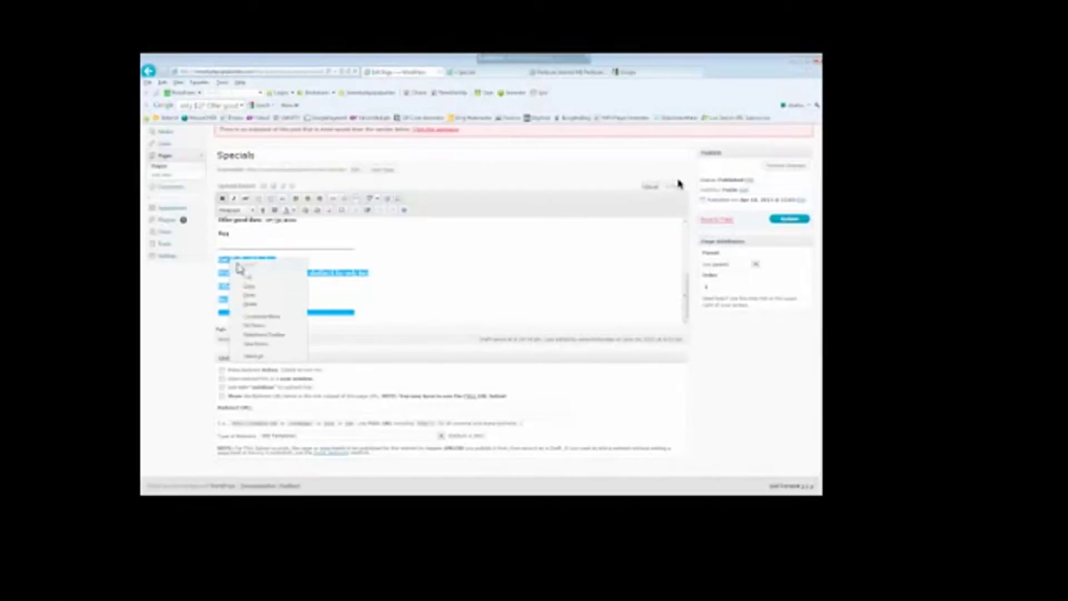
click(248, 288)
click(261, 293)
scroll(260, 289, up, 2)
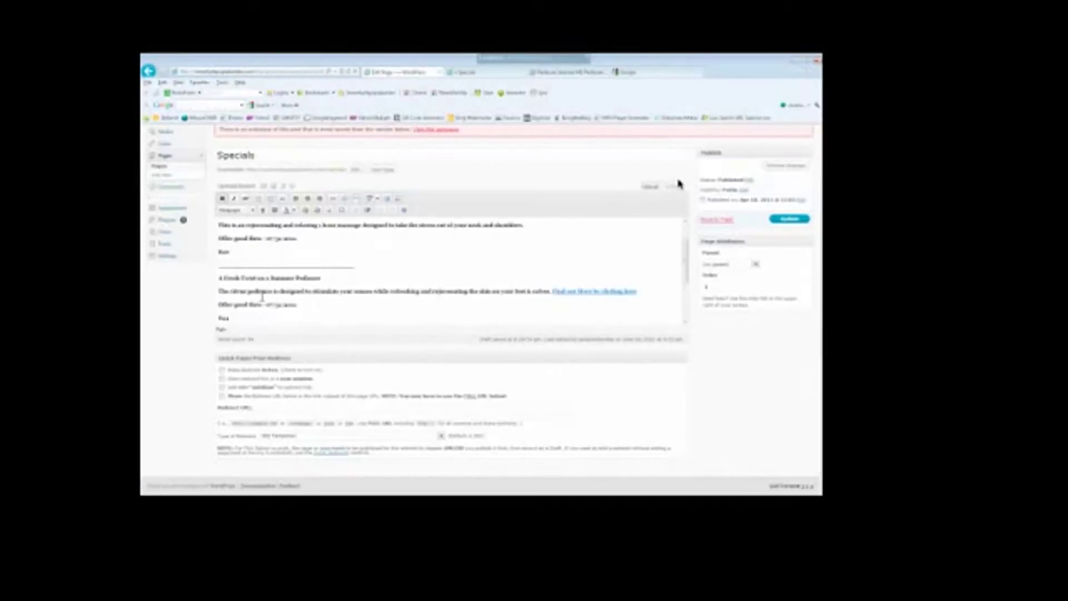
drag(684, 265, 677, 309)
mouse_move(363, 312)
mouse_down()
mouse_move(238, 284)
mouse_move(222, 258)
mouse_move(361, 325)
mouse_up()
click(224, 266)
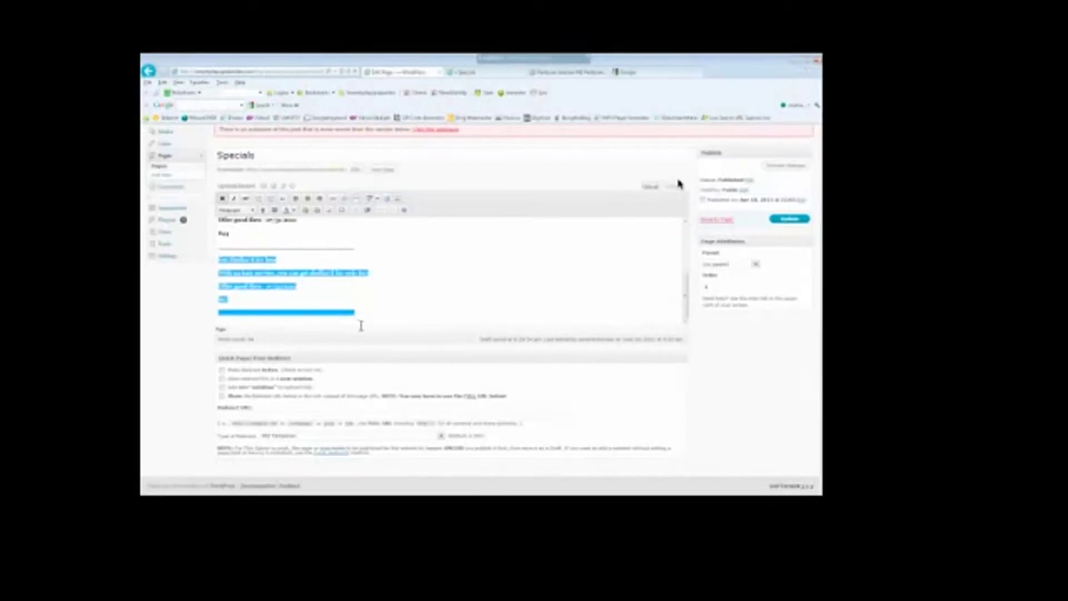
right_click(258, 261)
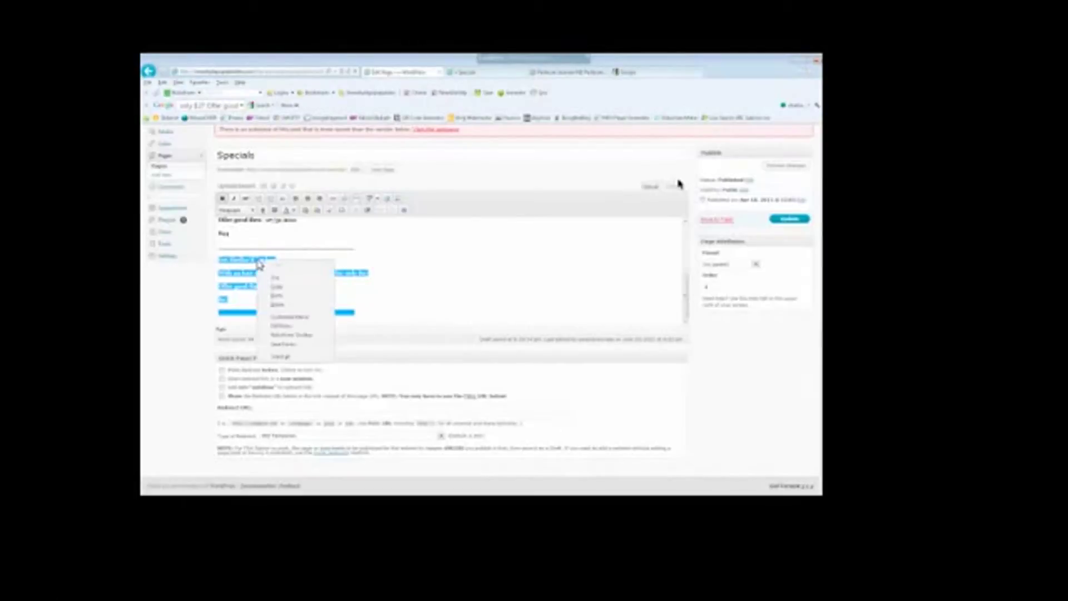
click(280, 286)
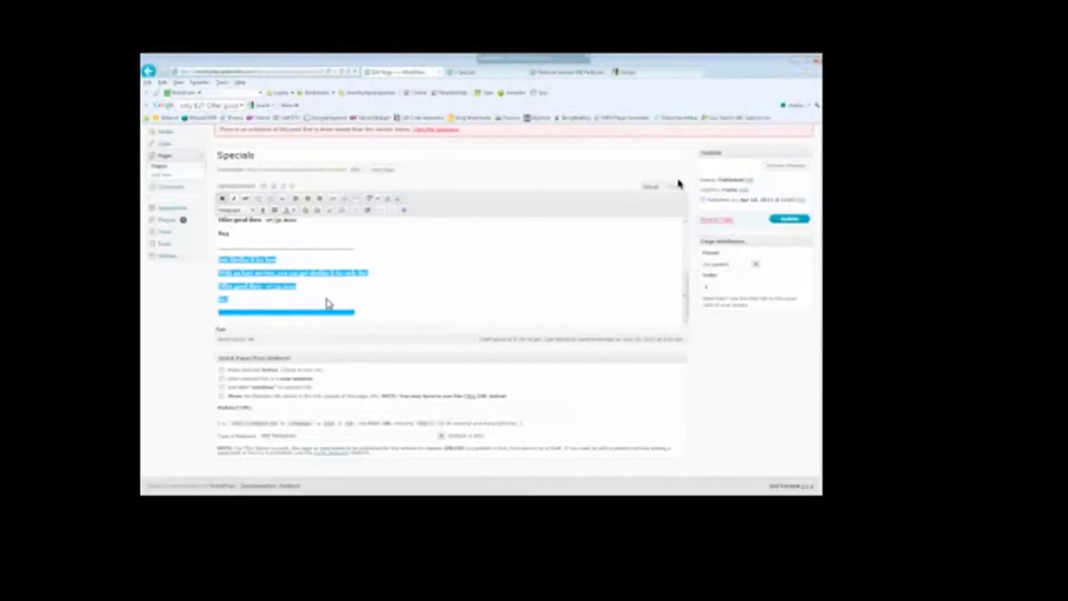
click(381, 314)
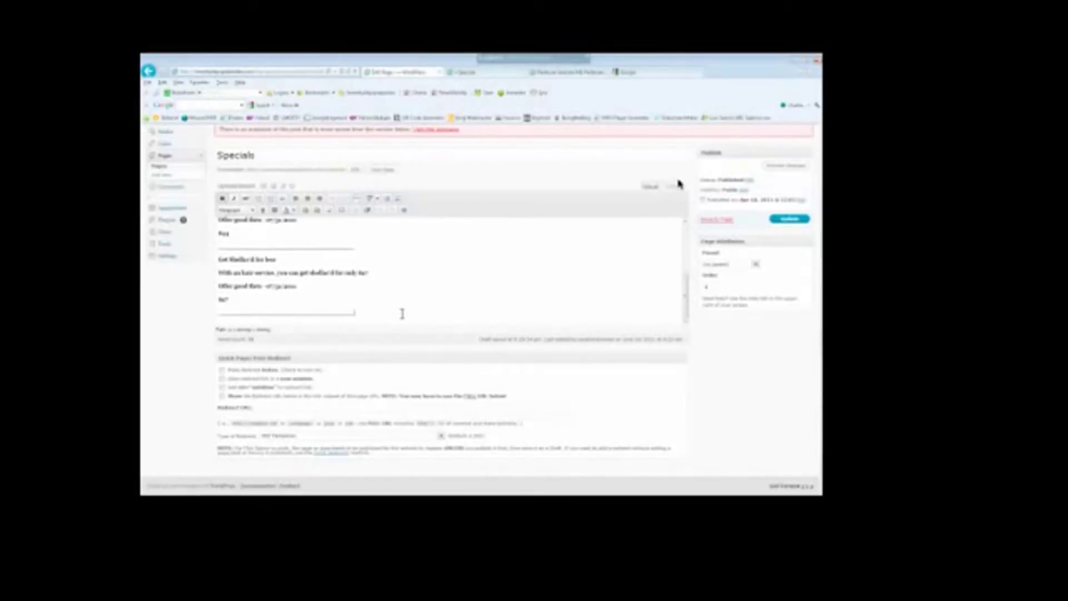
scroll(402, 314, up, 1)
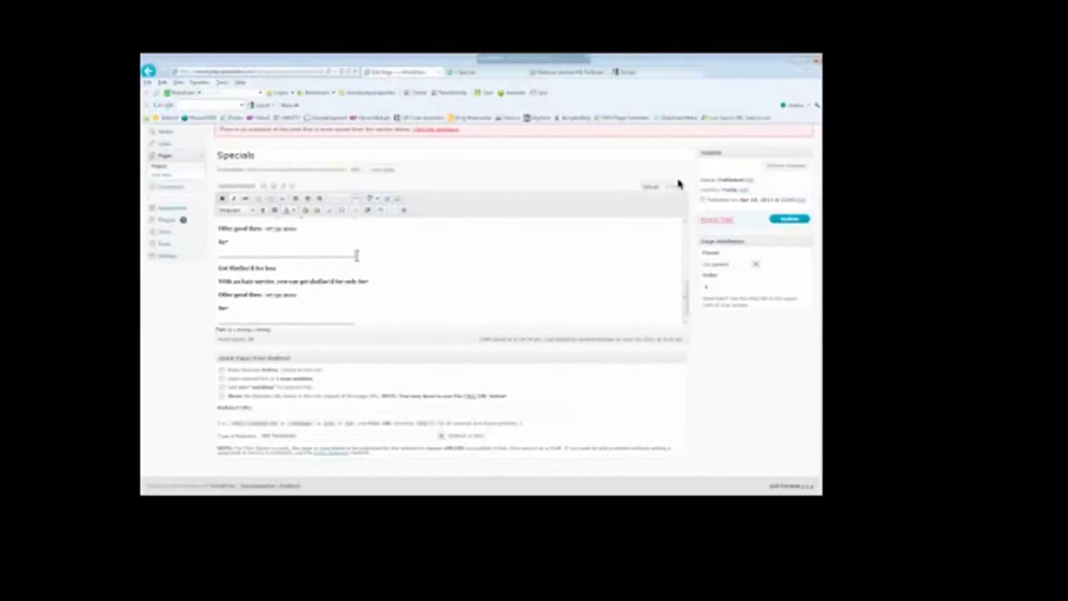
key(ctrl+z)
scroll(316, 288, down, 1)
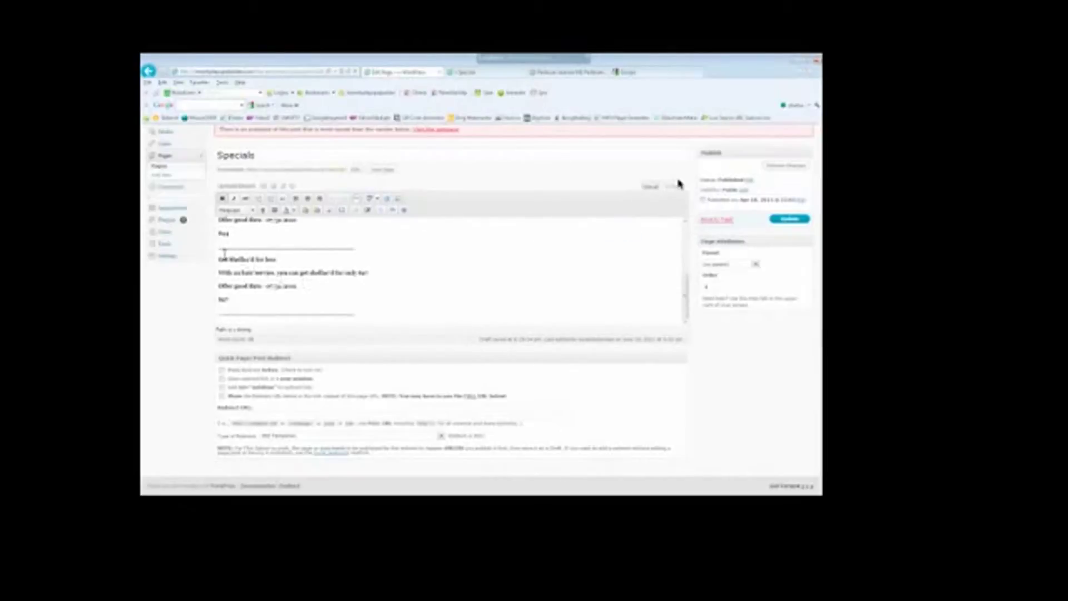
Duplicate the entire "Get Shellac'd for less" special, including its divider line, directly after the last divider.
drag(218, 258, 353, 318)
right_click(274, 278)
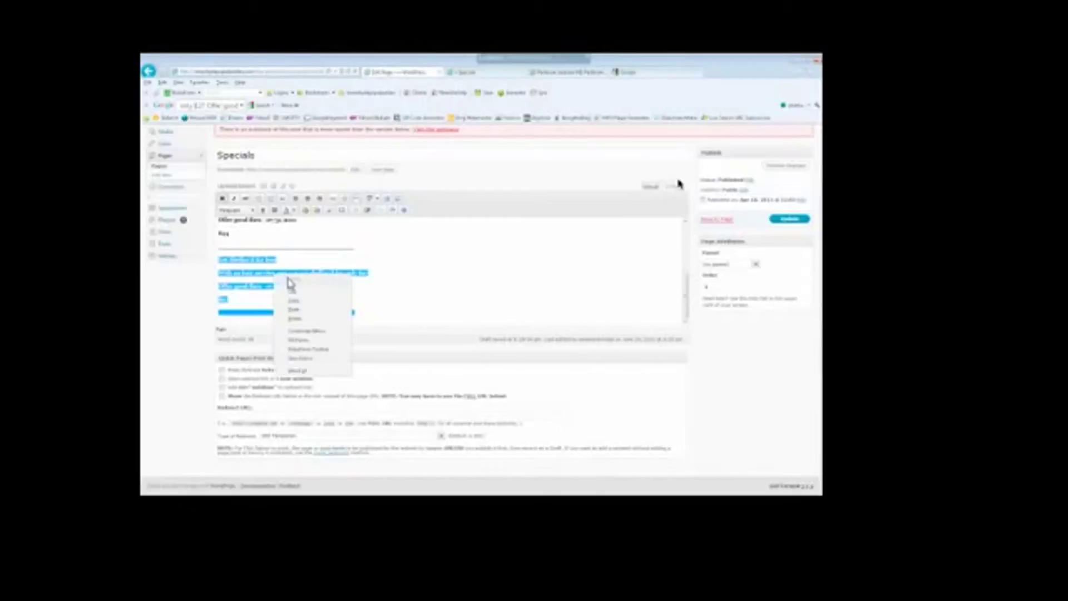
click(297, 302)
click(358, 315)
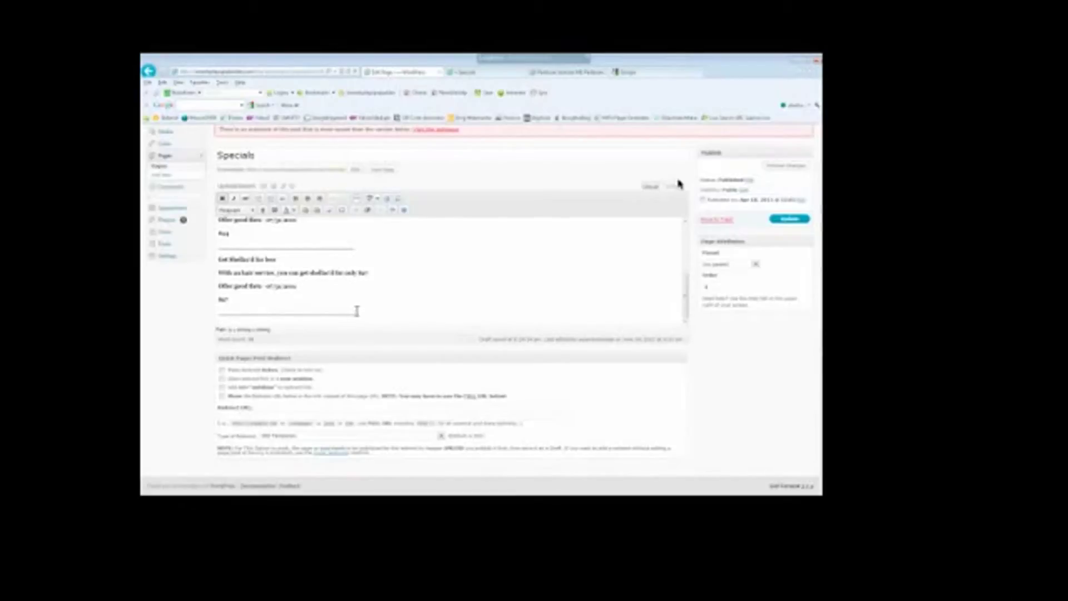
right_click(356, 310)
click(382, 352)
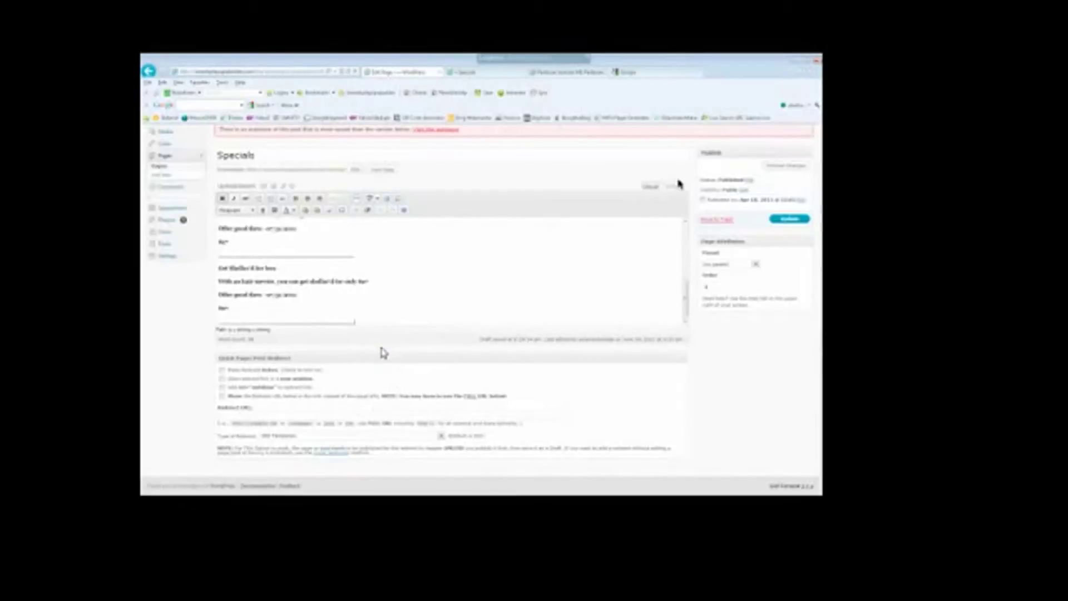
drag(684, 300, 684, 292)
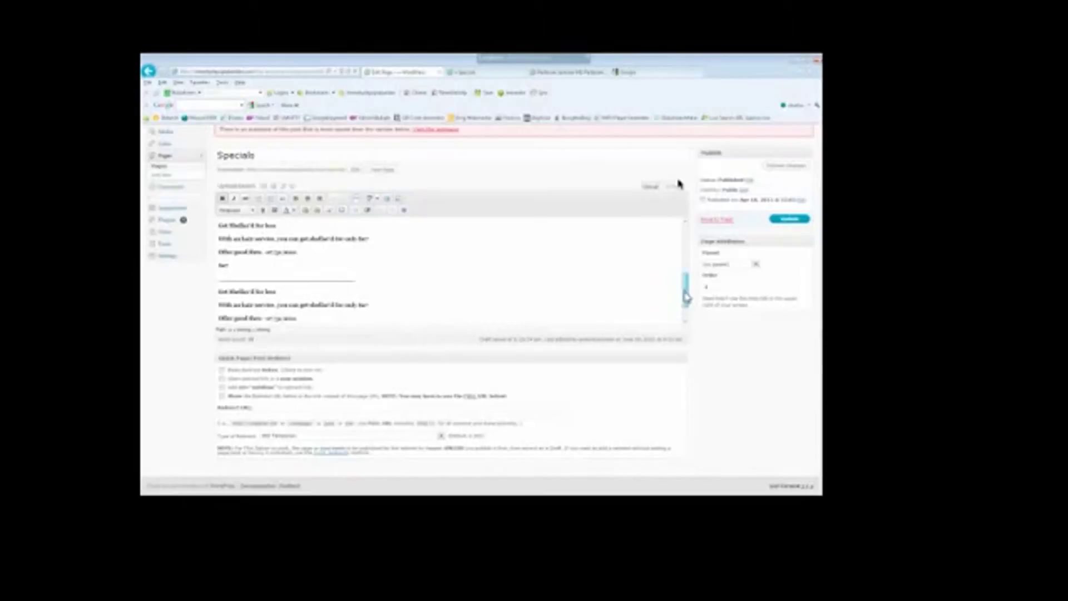
drag(368, 279, 222, 223)
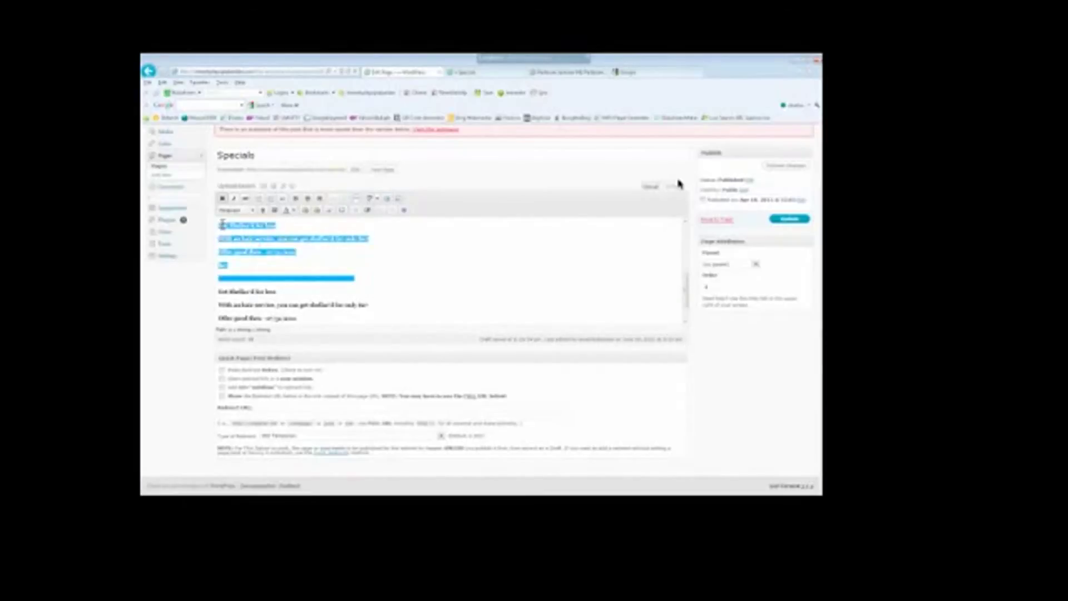
click(356, 278)
right_click(355, 278)
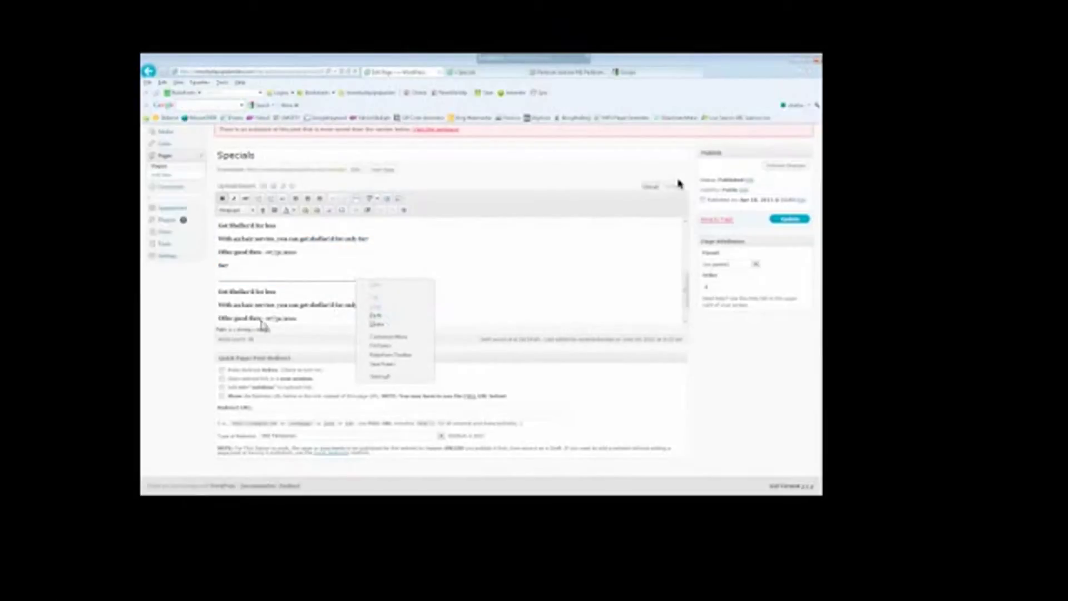
click(236, 299)
Replace the heading of the duplicated special with "Eyebrow Wax $5 with any color service".
drag(219, 292, 331, 336)
drag(276, 259, 222, 267)
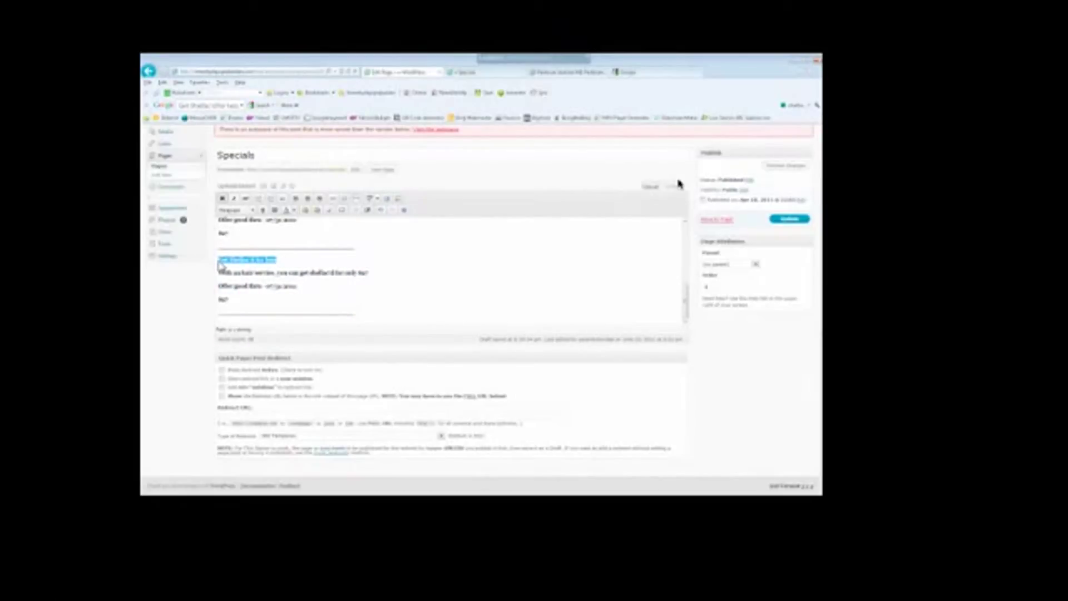
text(Facial We)
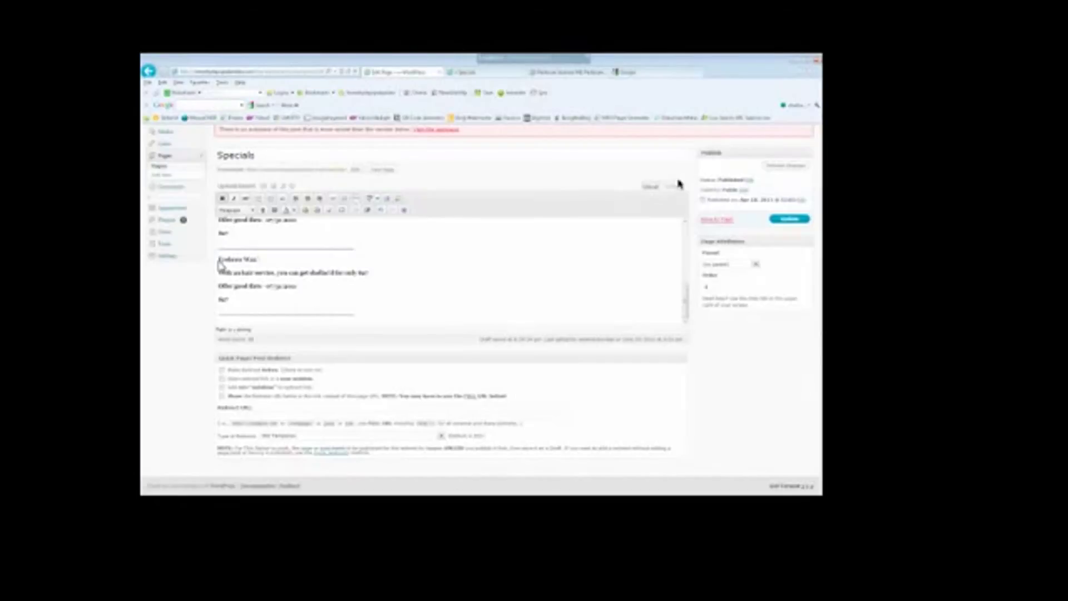
text( with any salon service!)
Replace the duplicate's description with "Don't forget to get your eyebrows waxed when you come in for your next color service".
drag(372, 274, 222, 277)
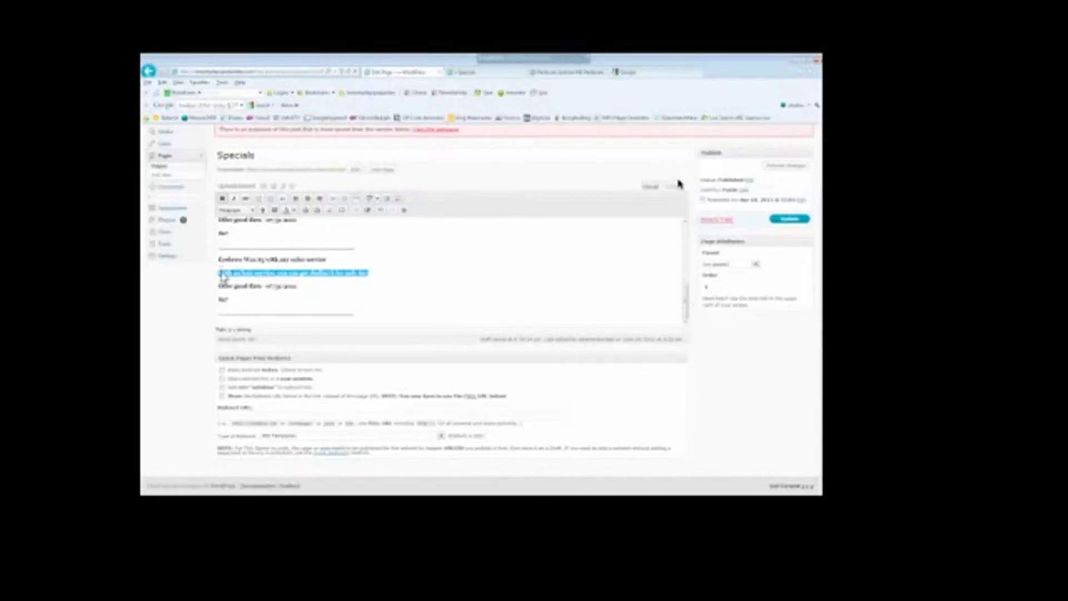
text(Ge)
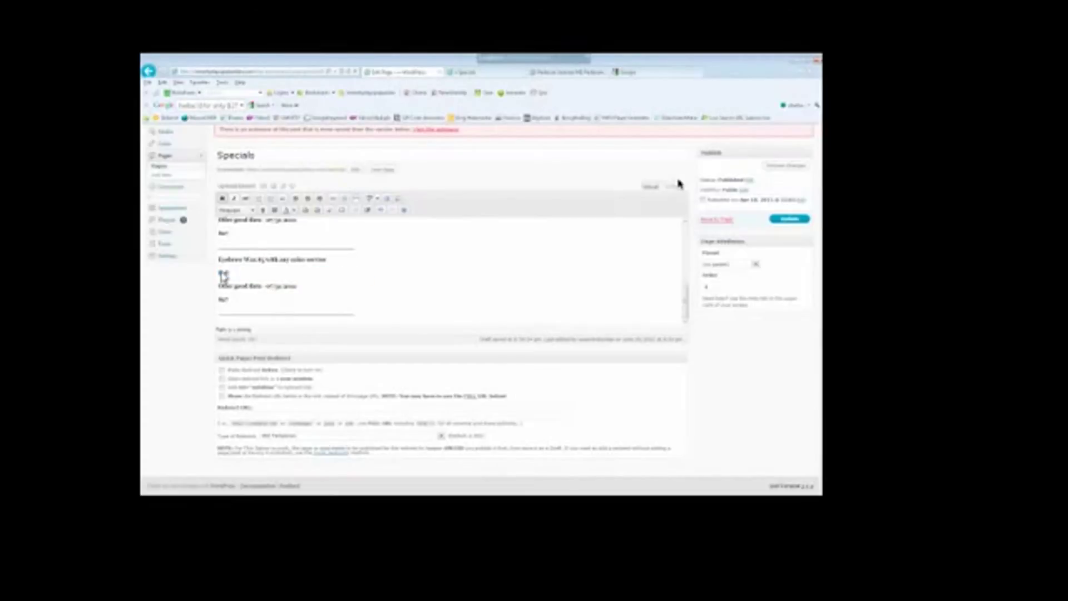
text(t your eyebrows waxed)
triple_click(222, 276)
text(Have)
text('t forget to get your)
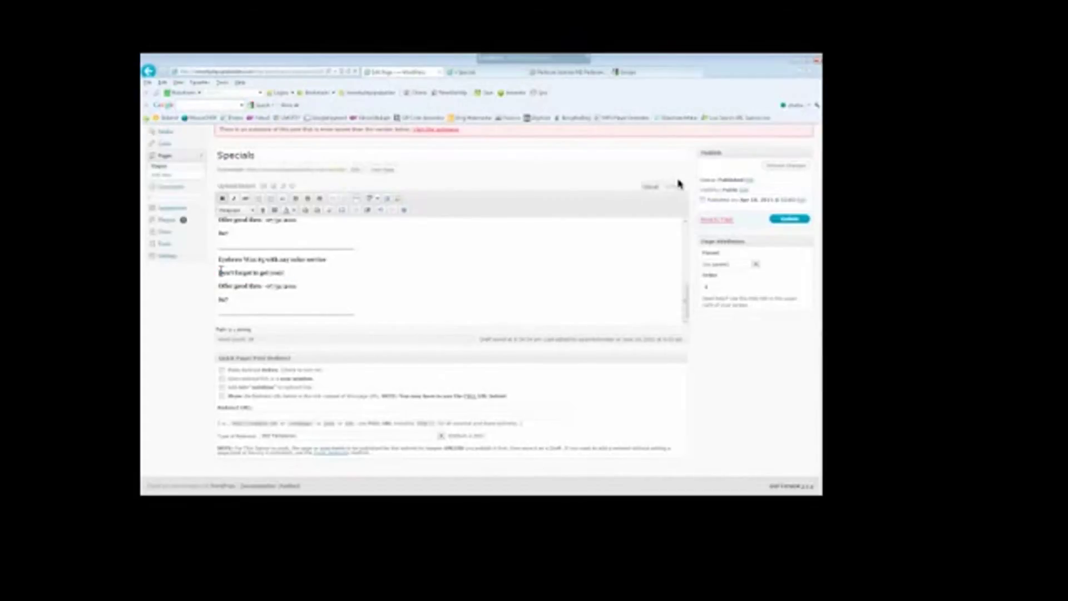
text( eyebrows waxed when you come in for your)
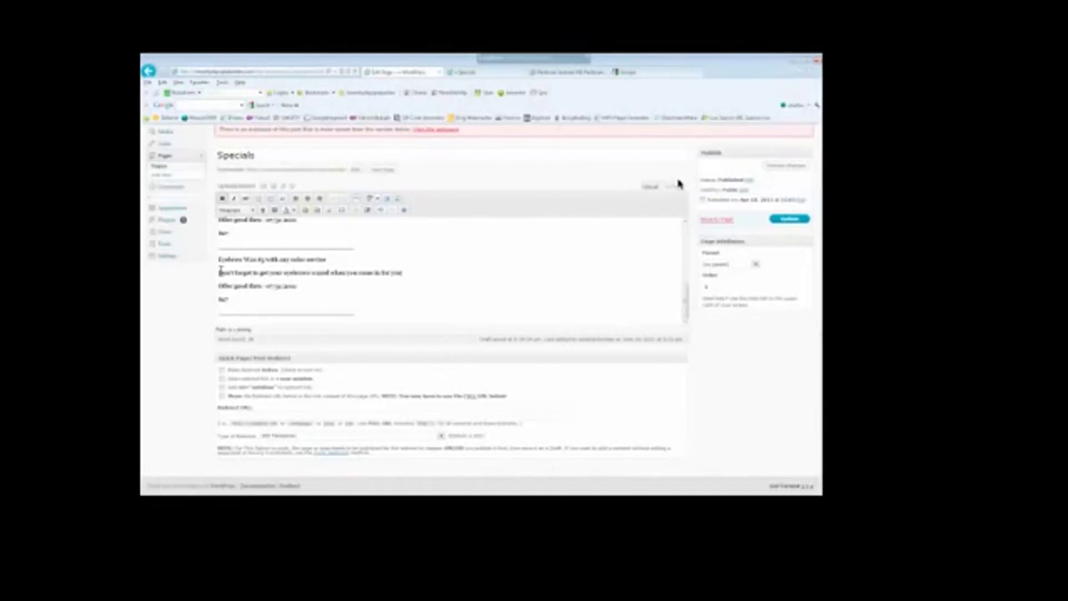
text( next color servi)
Set the eyebrow wax special's offer date to 08/31/2011 and its price to $5.
key(BackSpace)
text(8)
double_click(224, 299)
click(276, 287)
Update the Specials page and check the eyebrow wax offer on the reloaded live site.
click(786, 222)
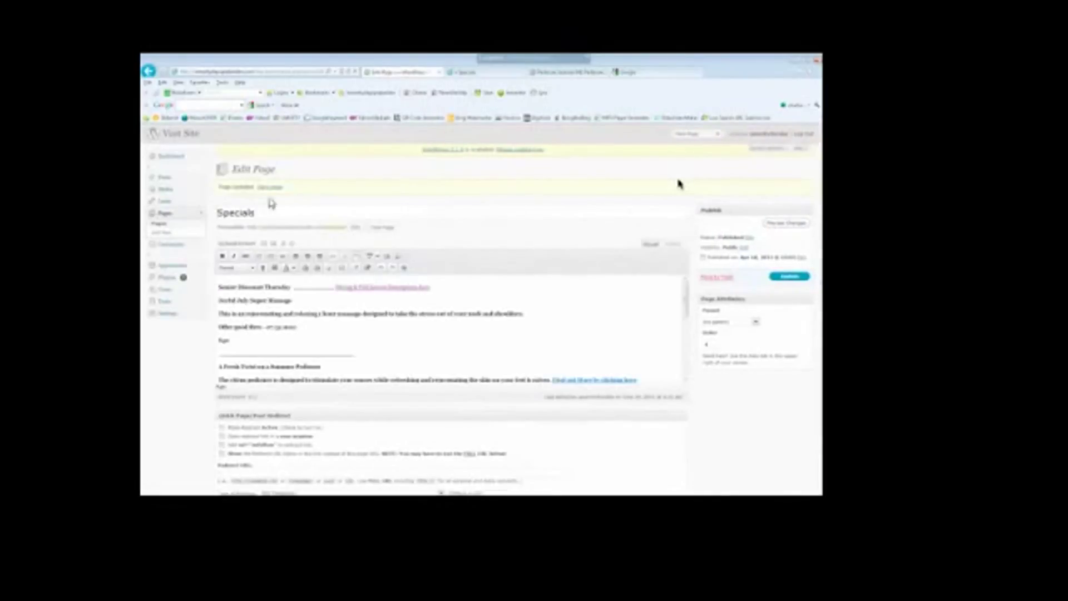
click(465, 74)
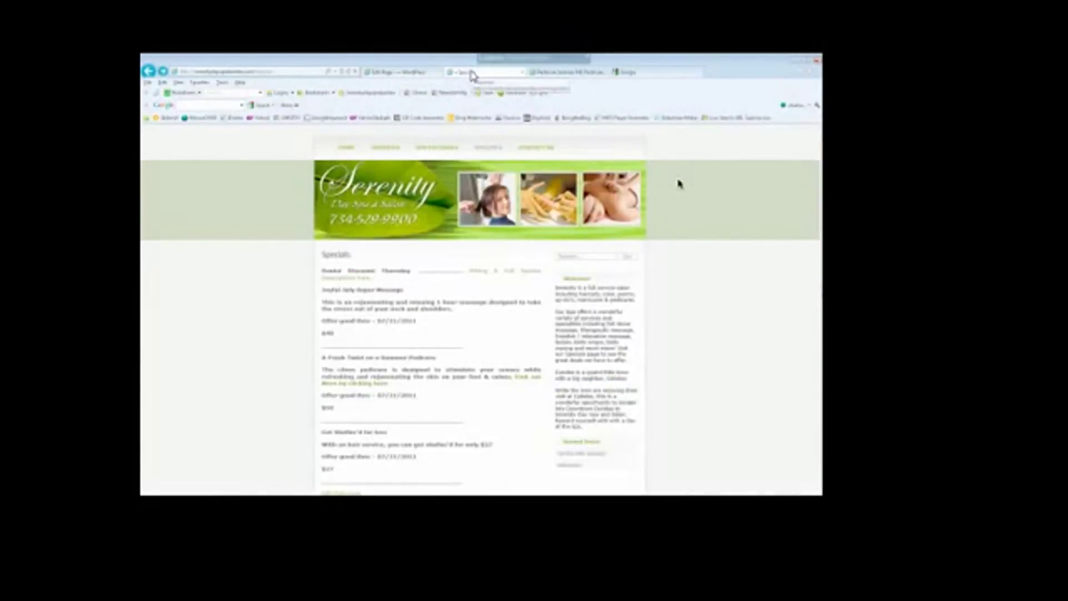
click(286, 73)
key(Return)
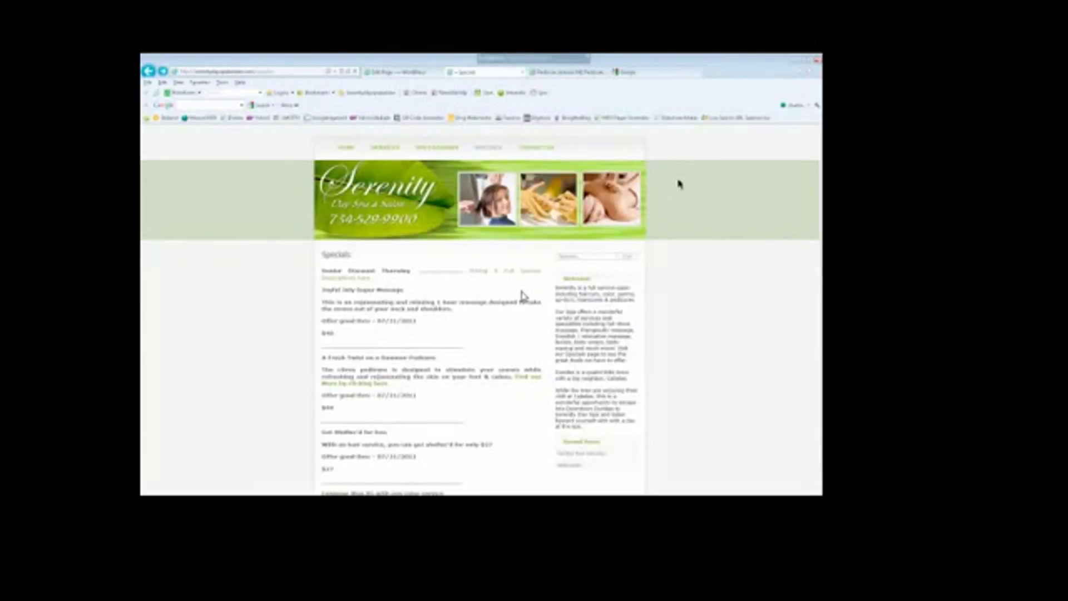
scroll(523, 295, down, 2)
drag(345, 443, 322, 397)
click(311, 384)
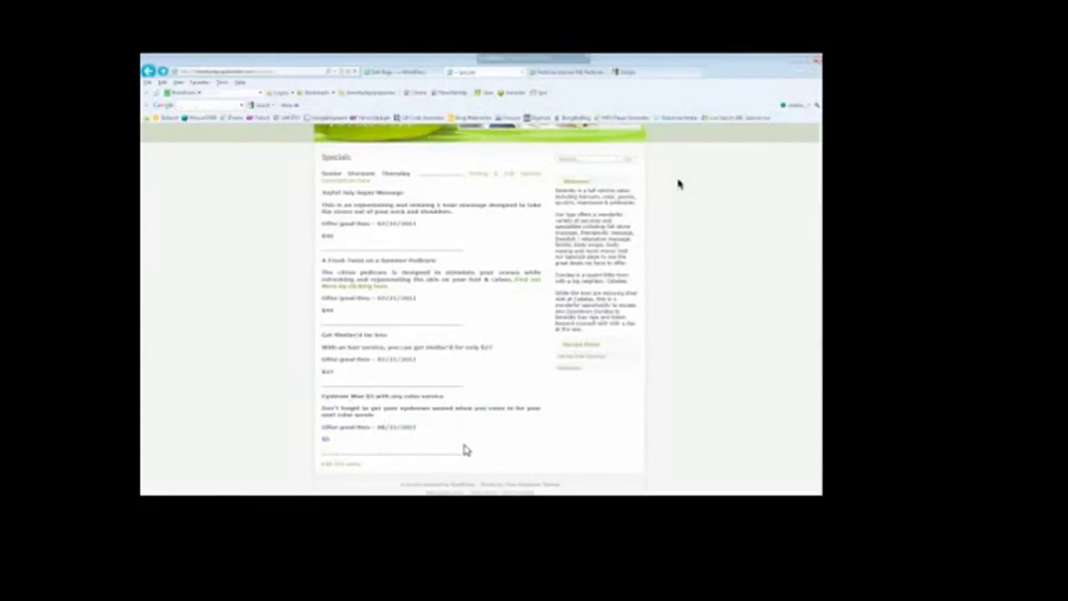